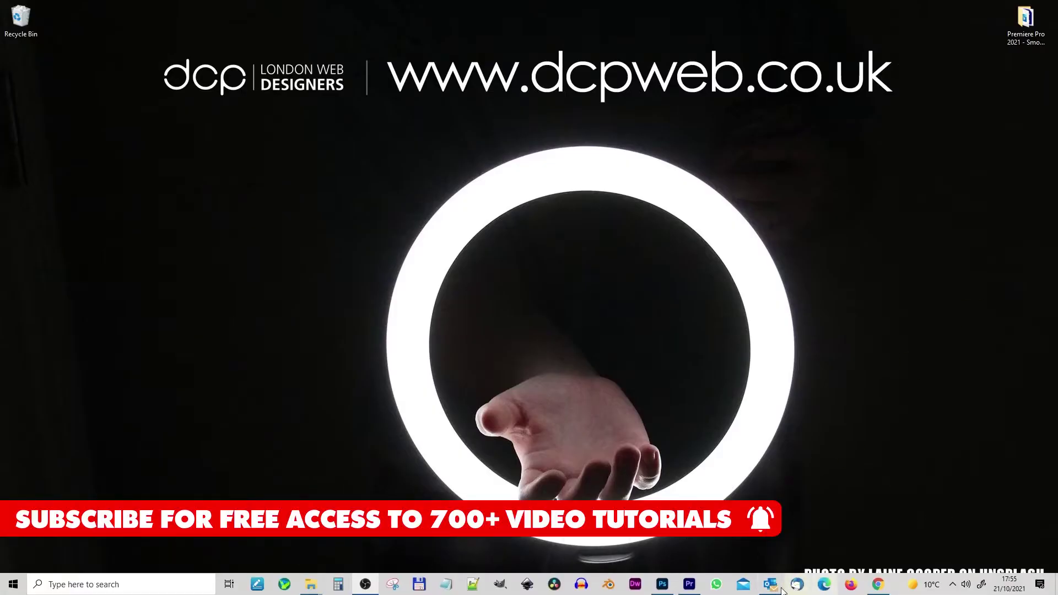
Switch Premiere Pro to the All Panels workspace and bring the video clip onto the timeline.
click(690, 585)
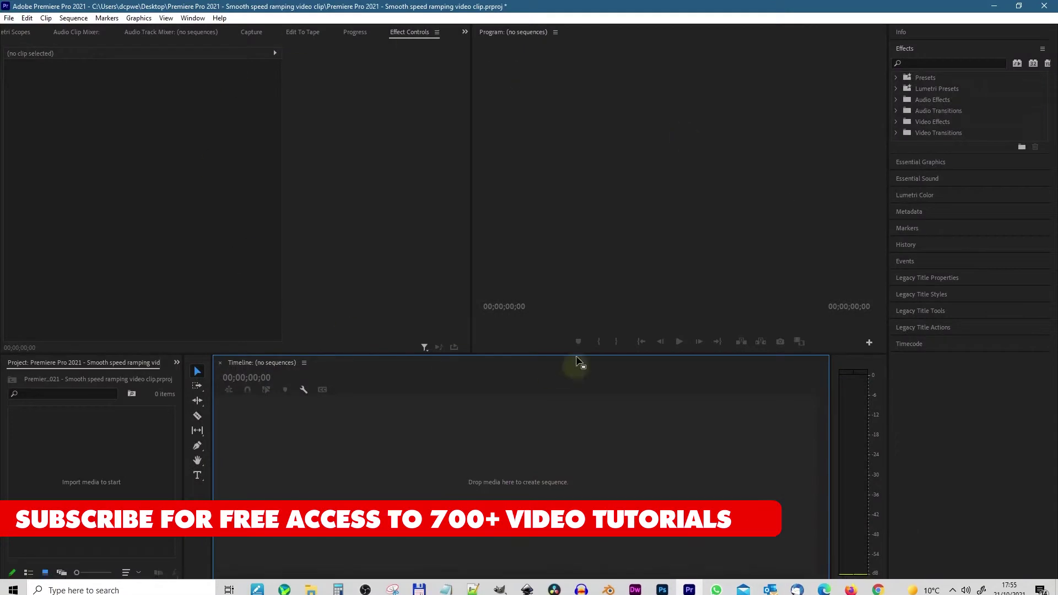
click(193, 18)
mouse_move(306, 31)
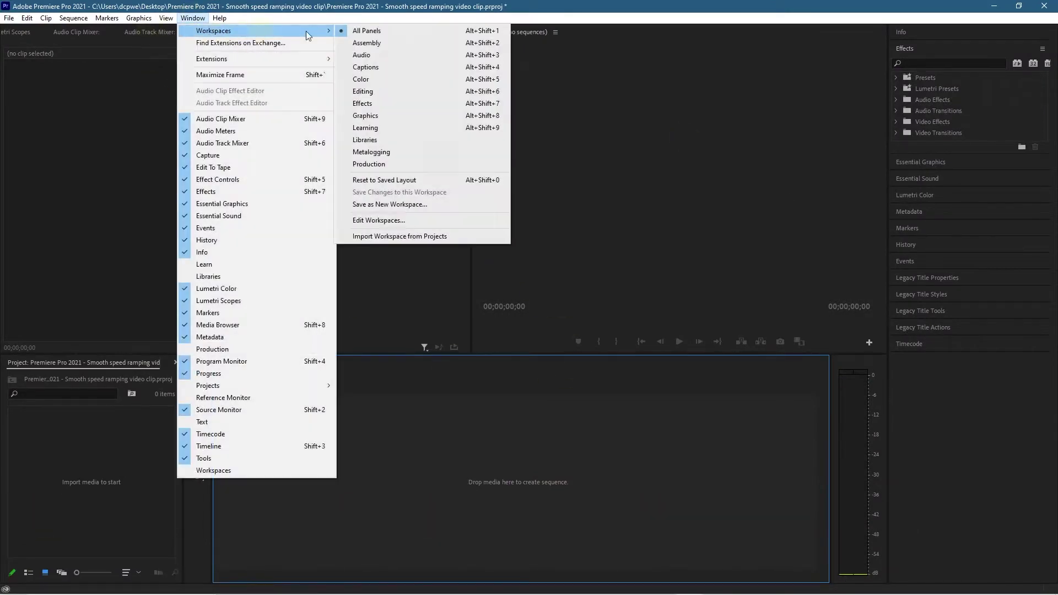
click(391, 31)
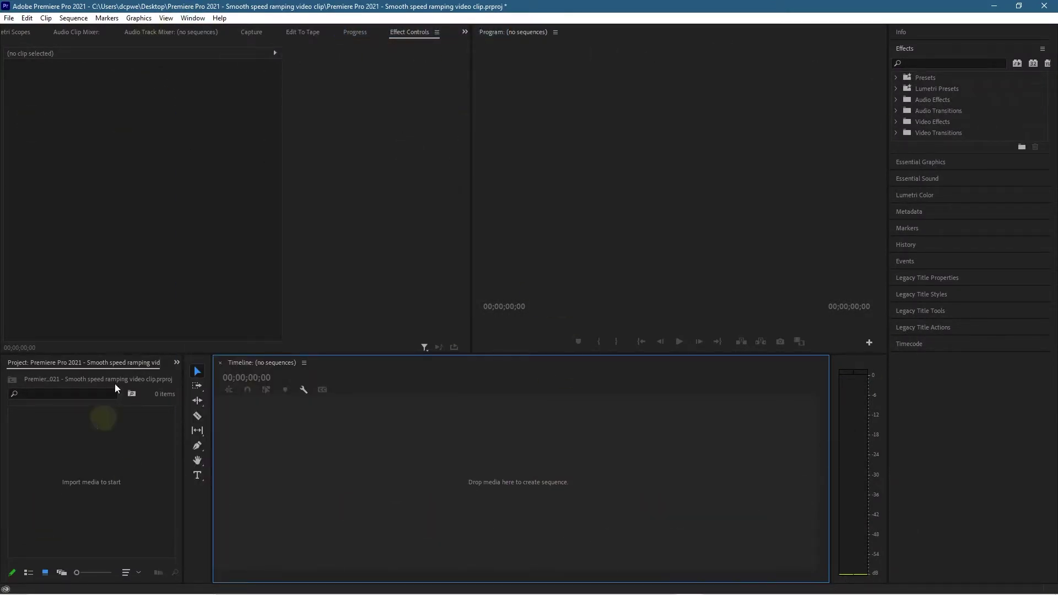
click(503, 223)
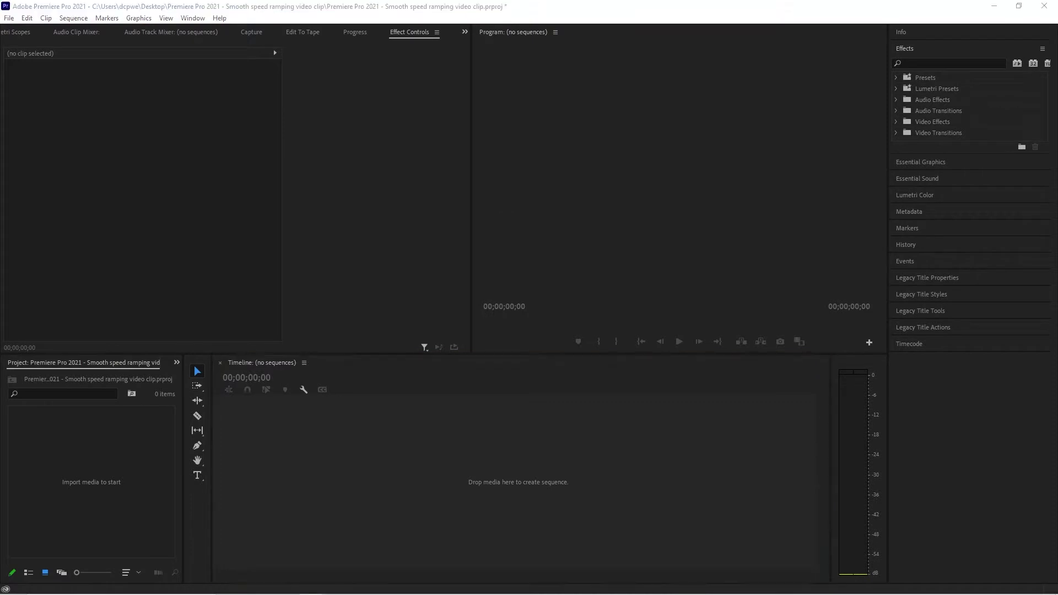
drag(465, 480, 230, 481)
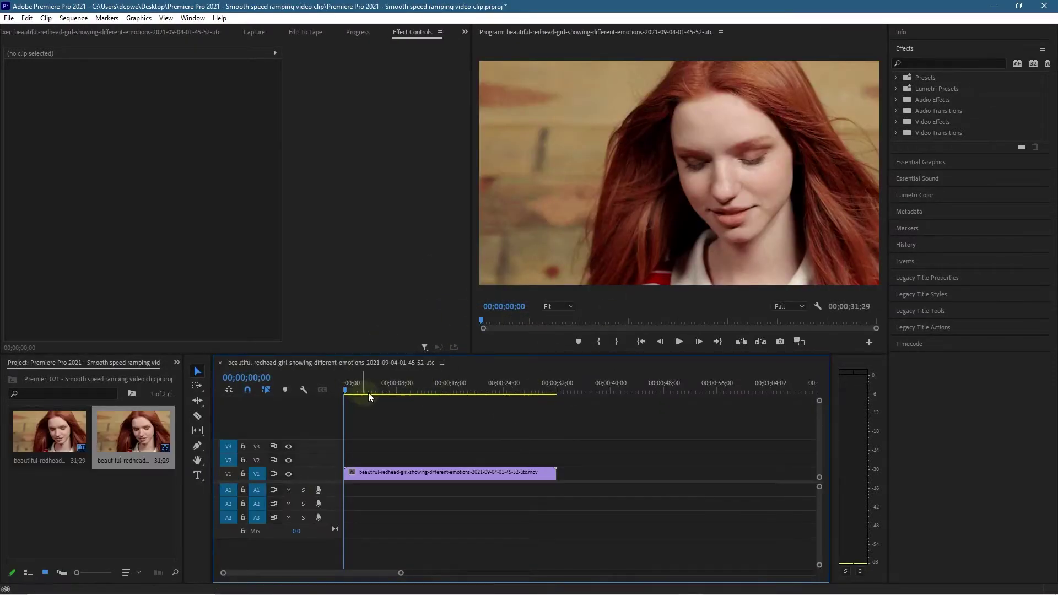
Preview the redhead clip, enlarge track V1 to show thumbnails, and zoom the timeline to fit the clip.
drag(372, 389, 343, 390)
drag(330, 482, 329, 514)
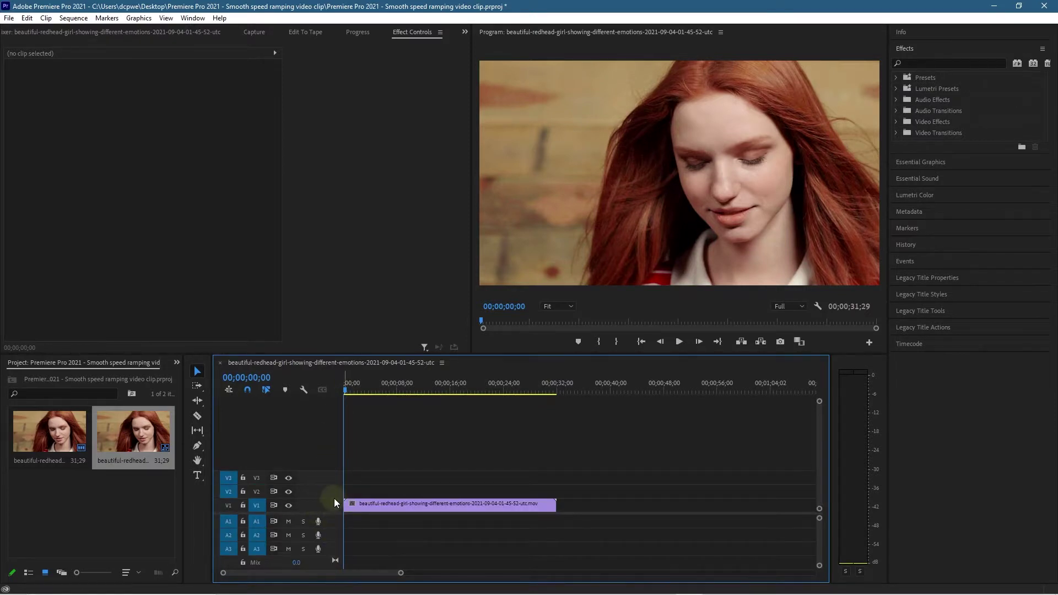
drag(334, 498, 343, 433)
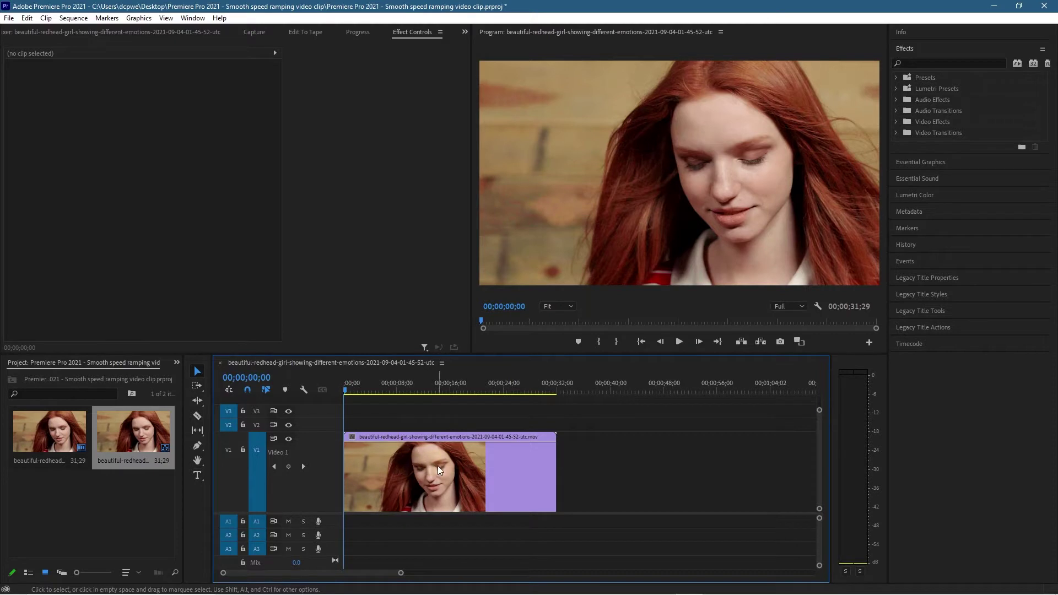
scroll(441, 465, up, 3)
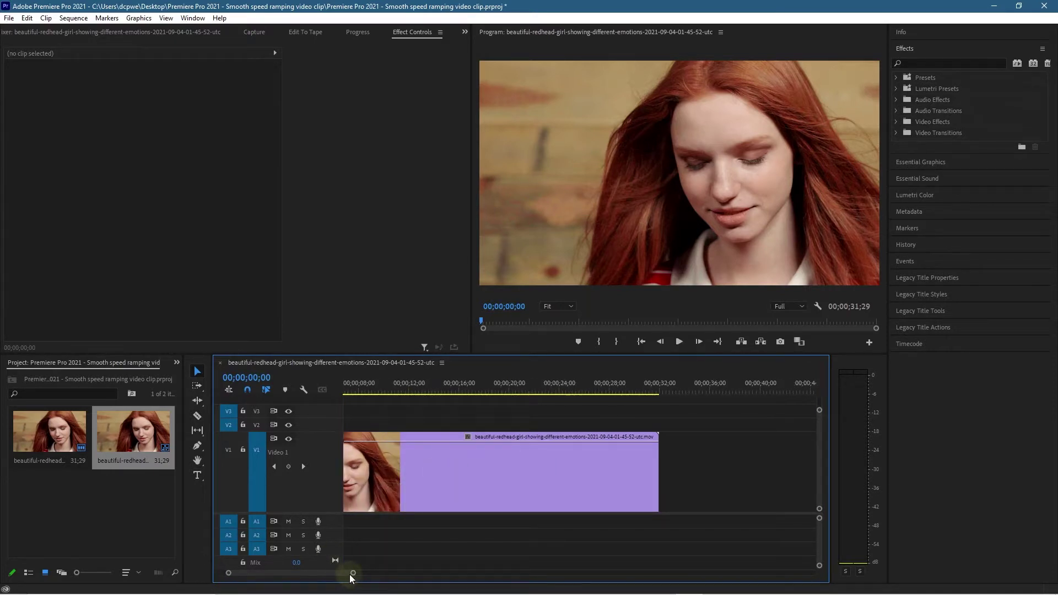
drag(353, 573, 279, 572)
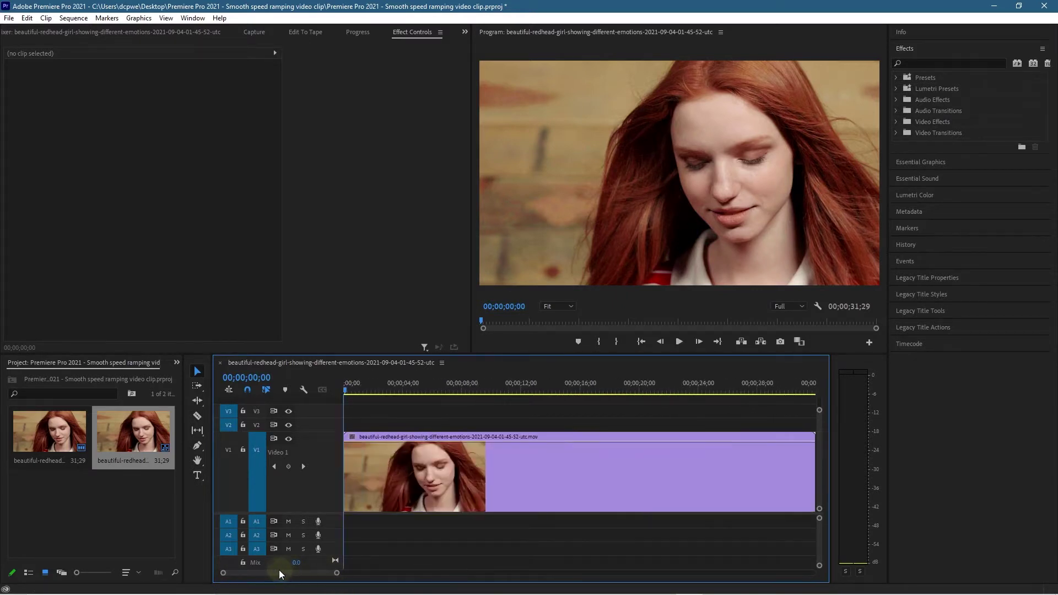
click(352, 437)
Show the clip's Time Remapping > Speed line at 100.00% and set the playhead to 00;00;04;00.
mouse_move(388, 473)
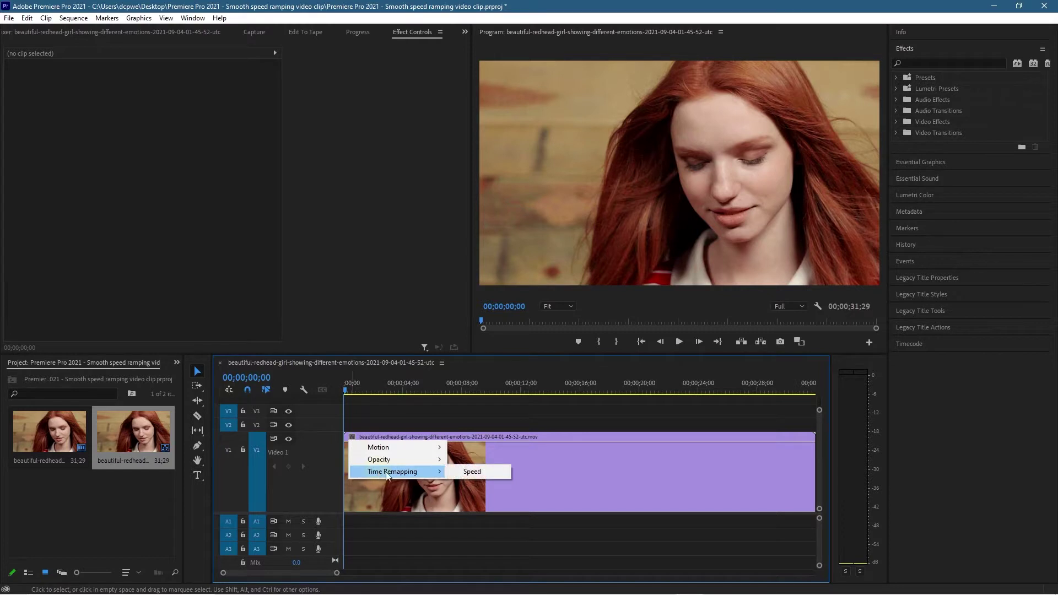
click(473, 472)
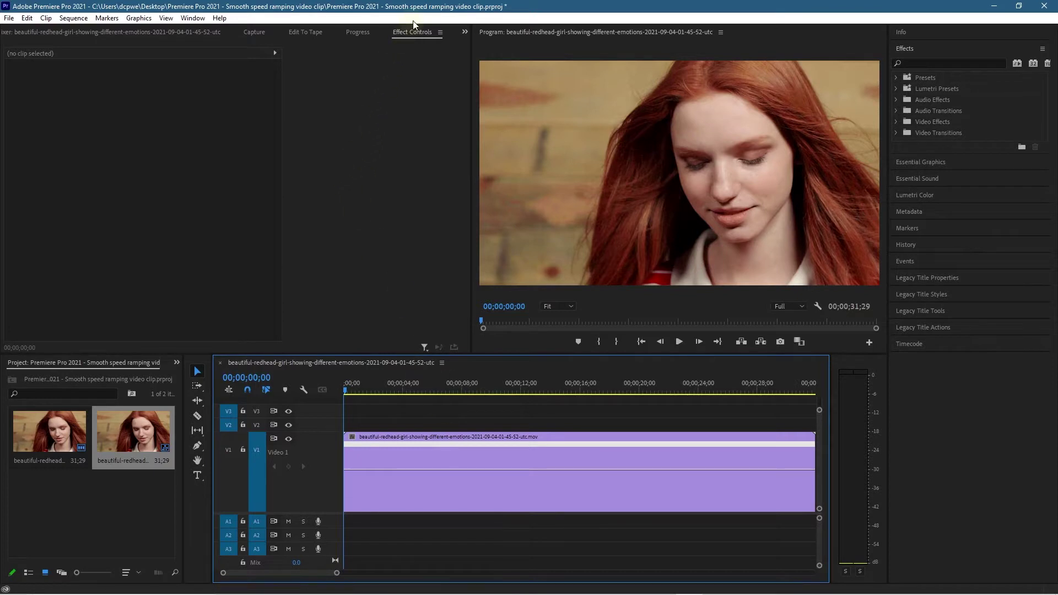
click(475, 478)
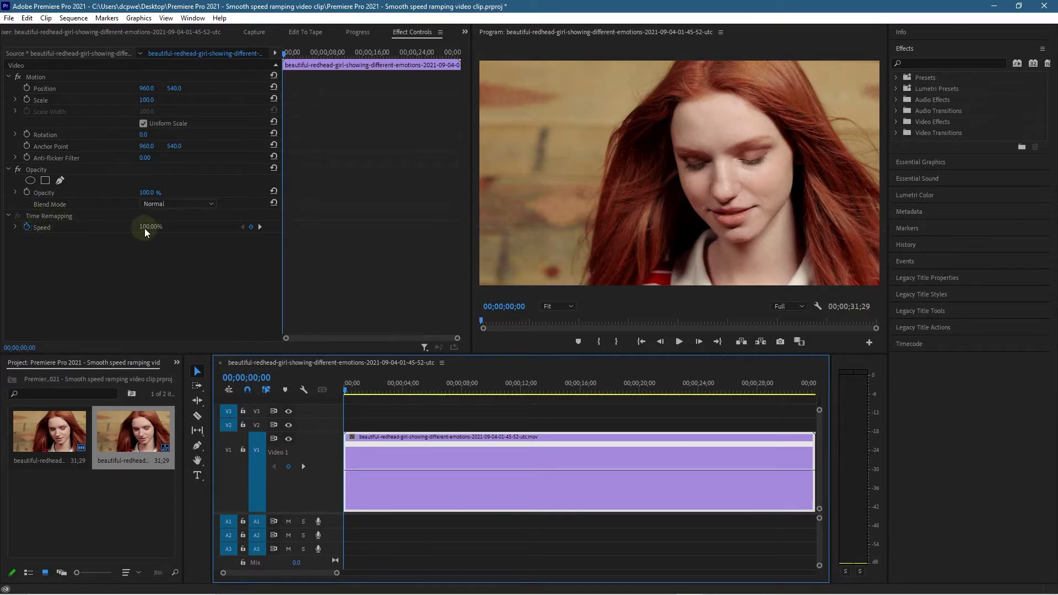
drag(345, 391, 404, 399)
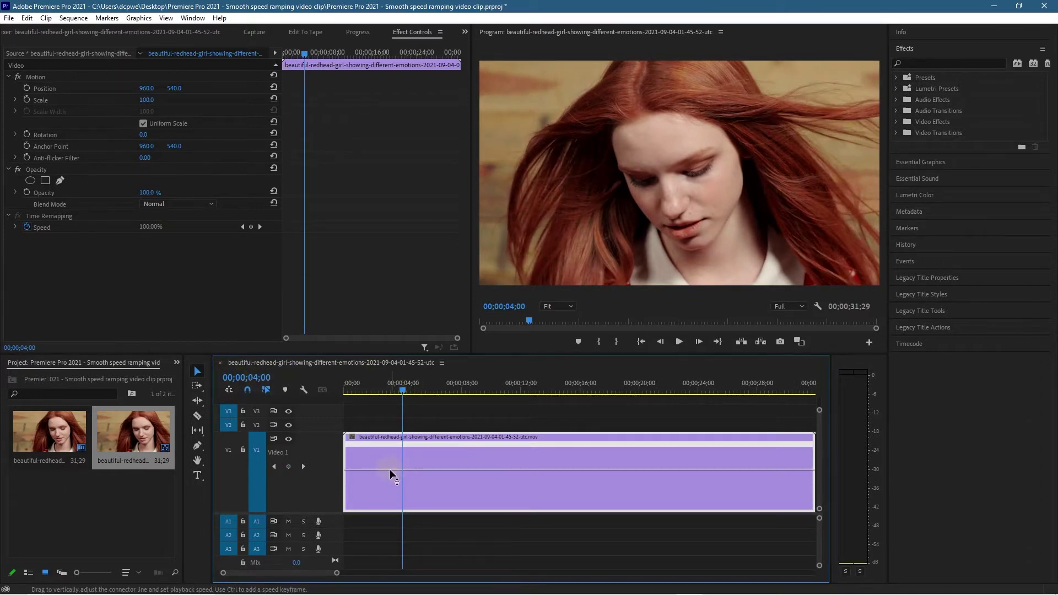
Raise the speed rubber band to 200%, shortening the clip to 00;00;16;00, and play it back.
drag(389, 468, 389, 453)
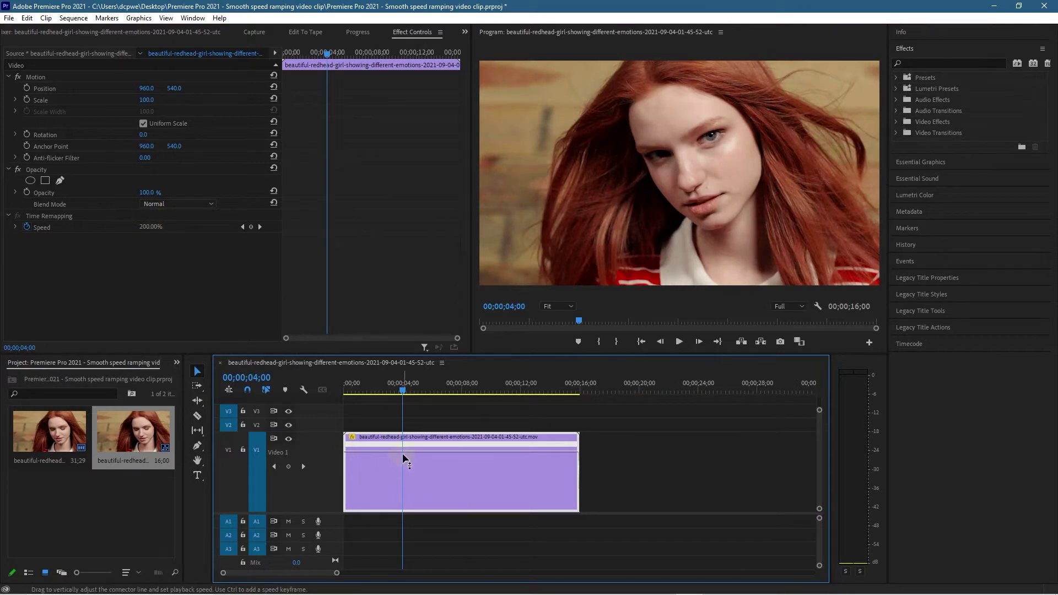
key(space)
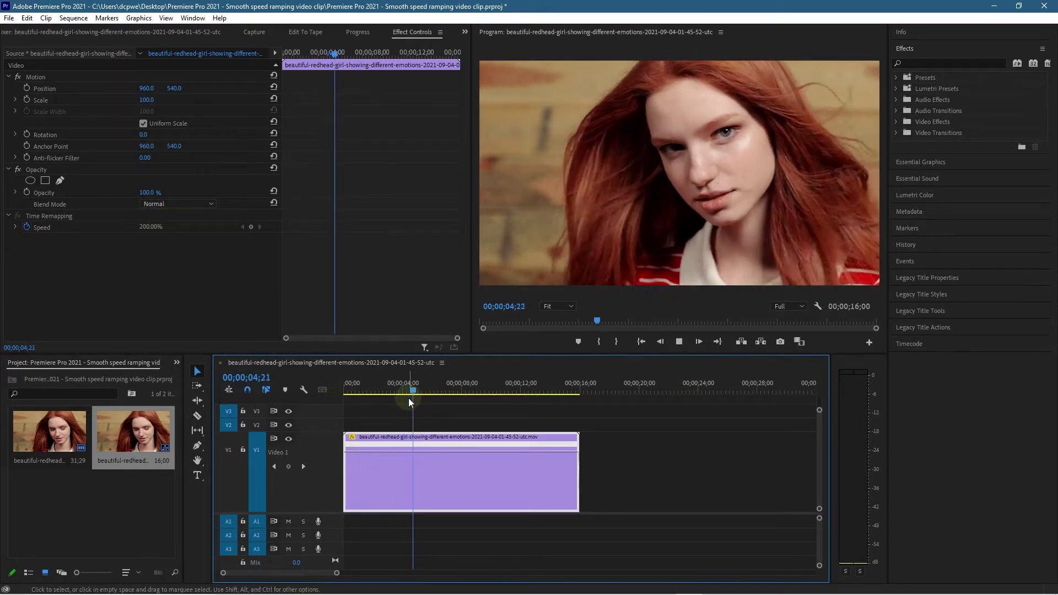
Add a speed keyframe at 00;00;04;00 and drop the speed after it to 50%.
key(space)
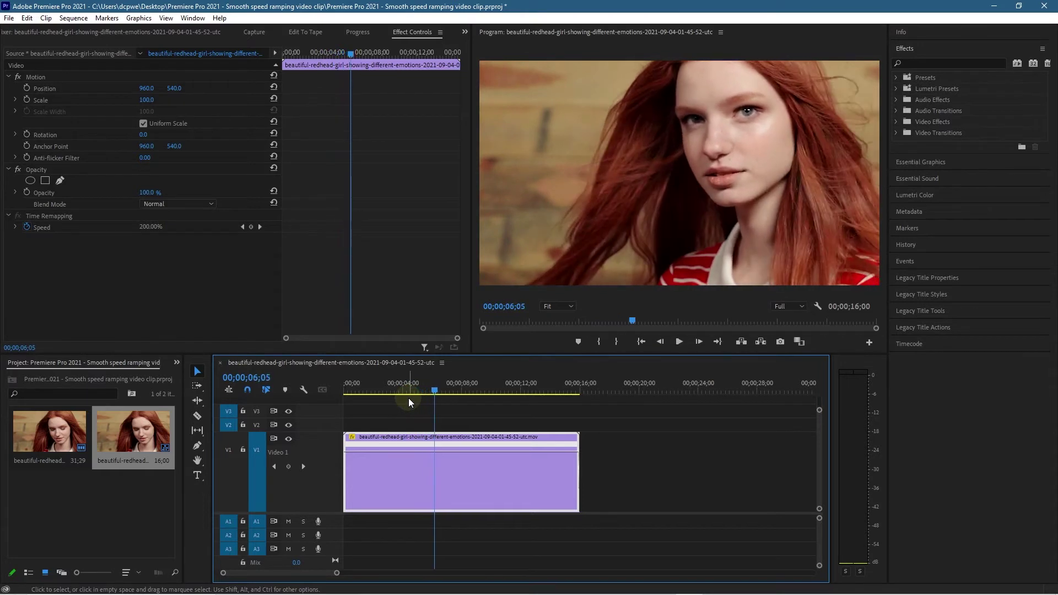
drag(399, 390, 404, 392)
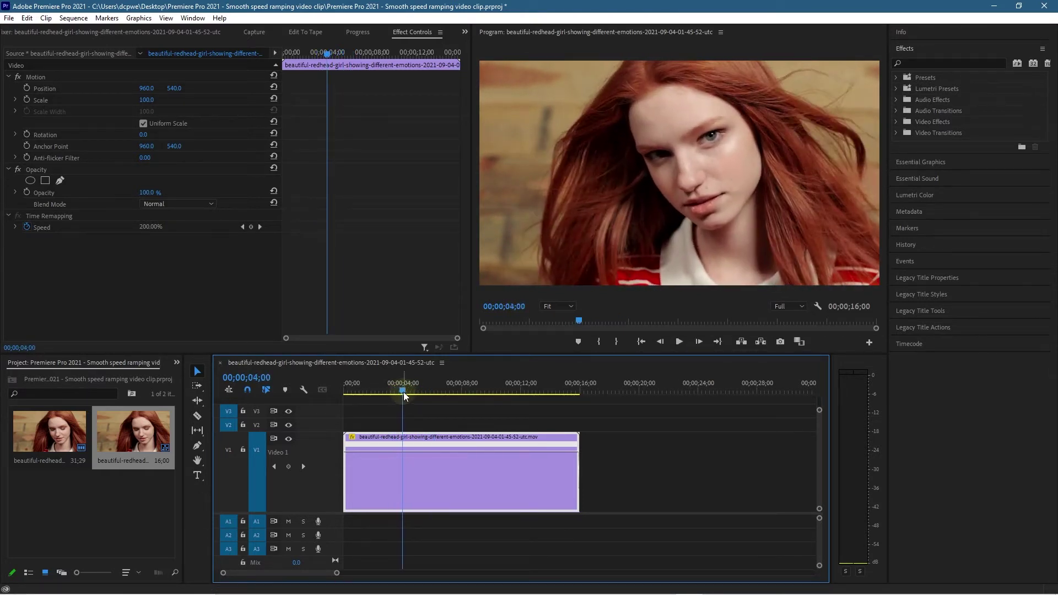
key(=)
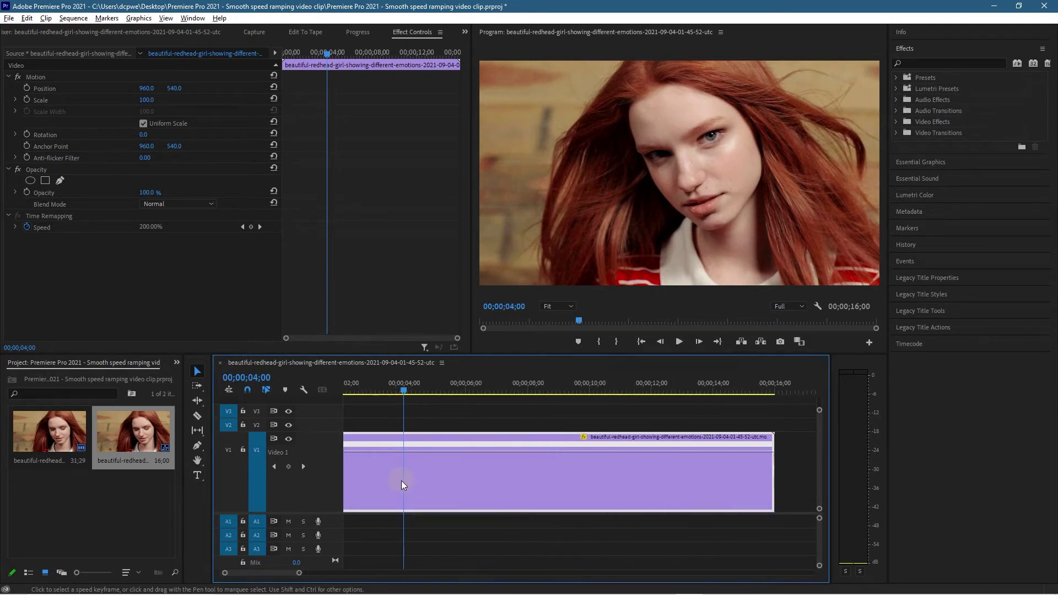
scroll(401, 481, up, 2)
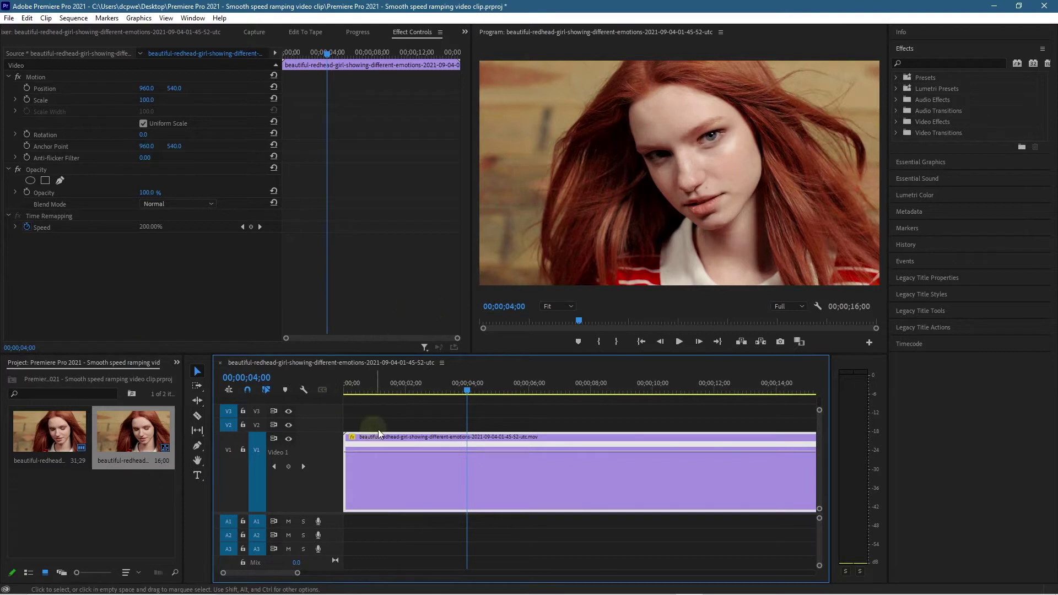
ctrl+click(468, 456)
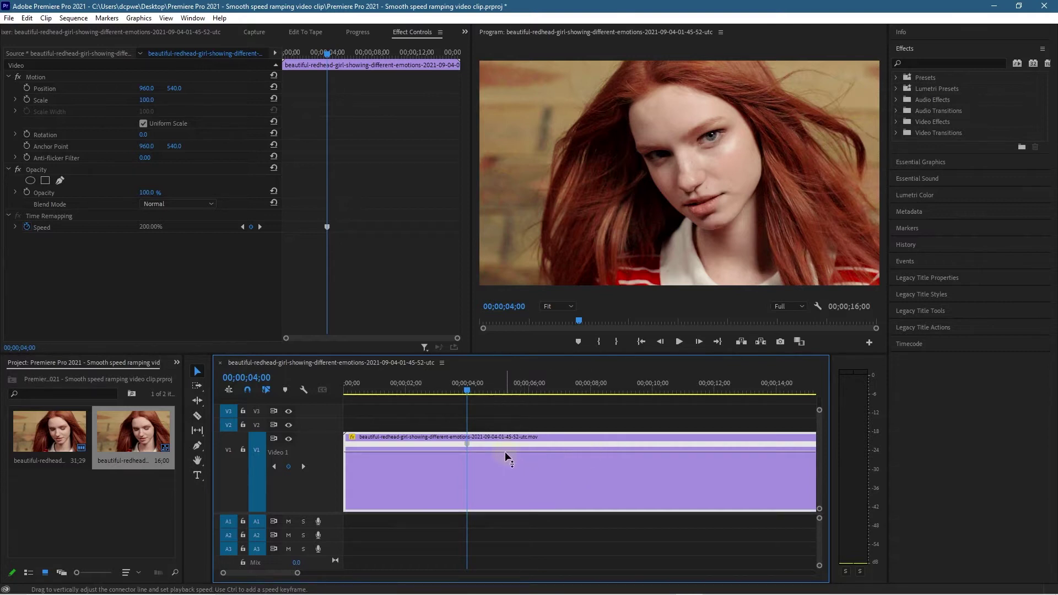
mouse_move(505, 451)
mouse_down()
mouse_move(505, 479)
mouse_move(483, 482)
mouse_up()
drag(467, 389, 446, 390)
key(space)
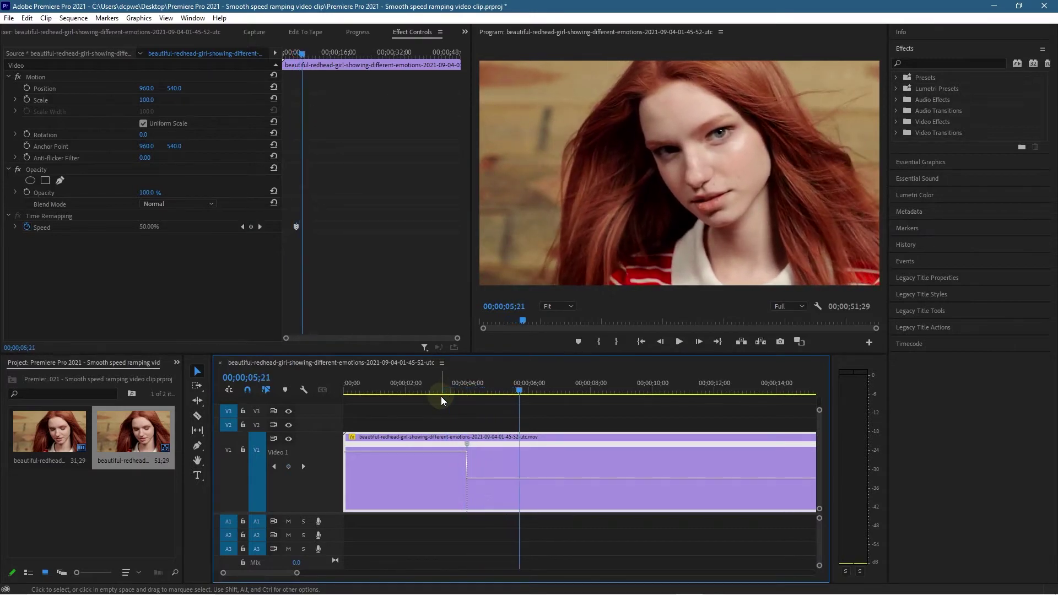
click(438, 391)
drag(438, 392, 409, 391)
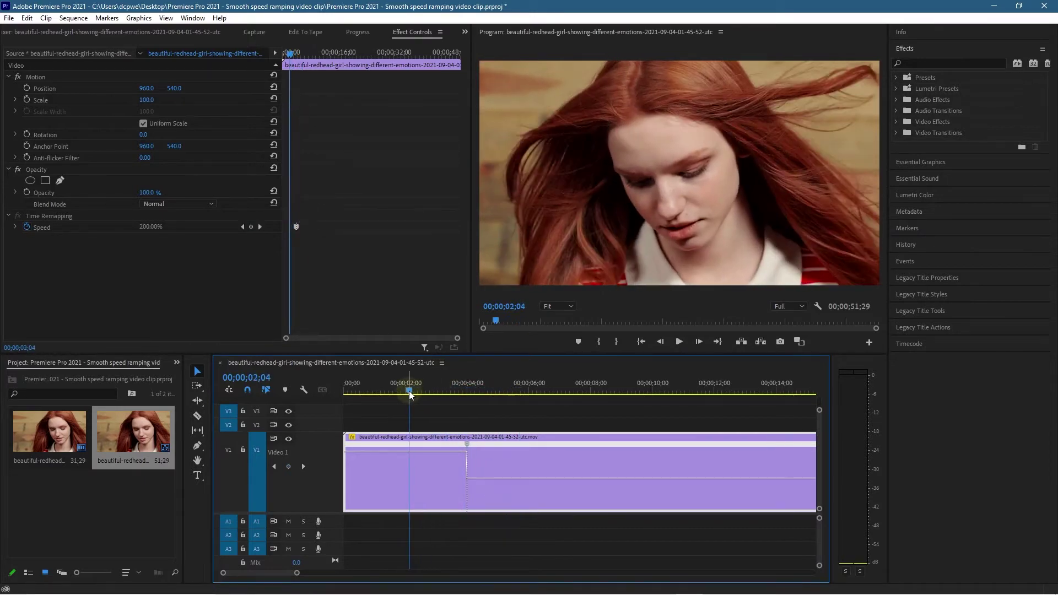
key(space)
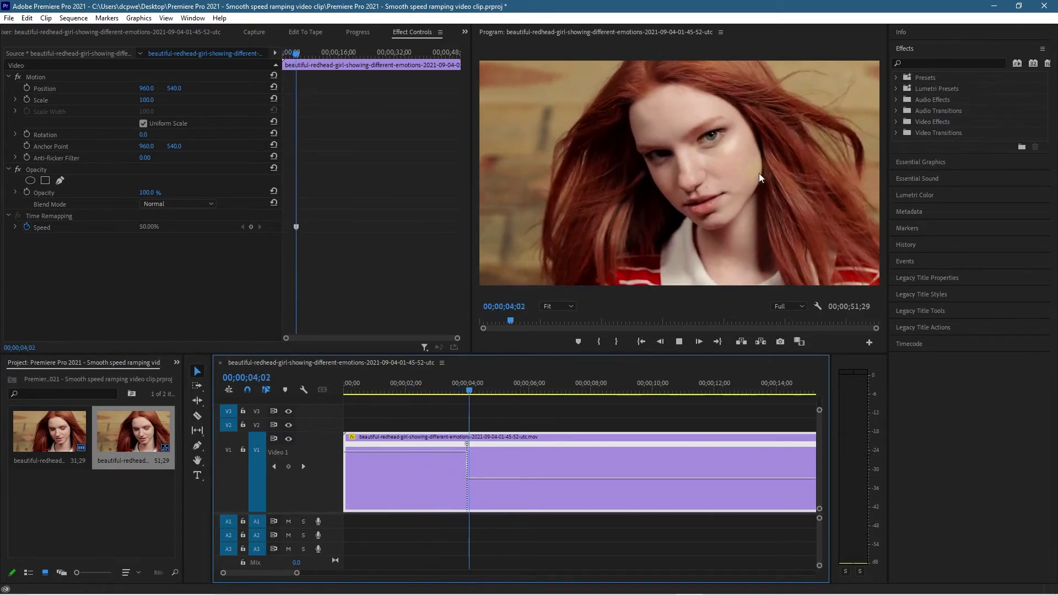
key(space)
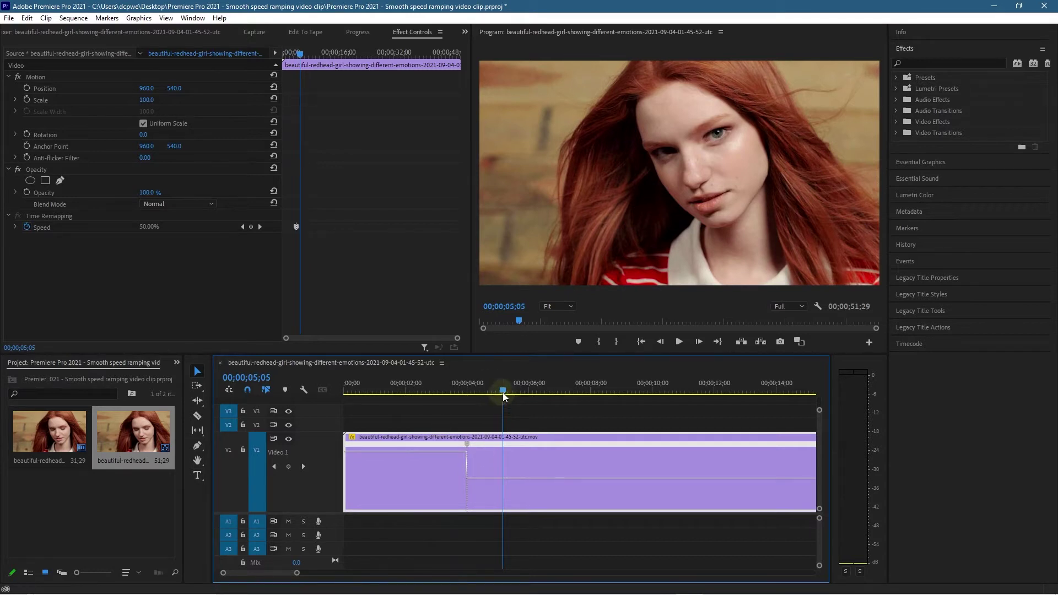
drag(502, 392, 466, 396)
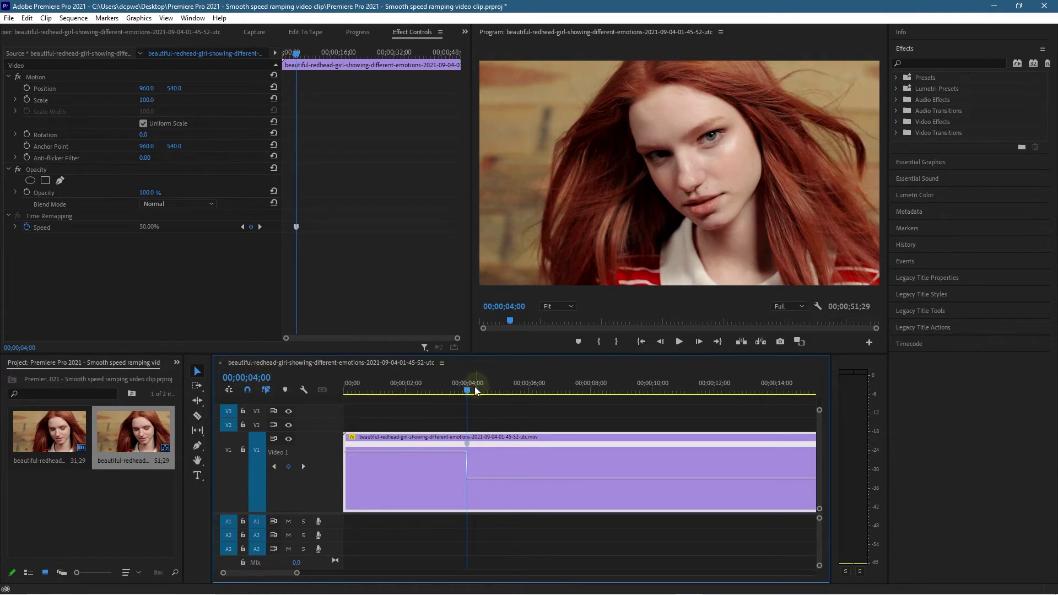
Drag the 4-second keyframe's right half to about 06;00, turning the drop into a gradual ramp.
drag(468, 393, 530, 406)
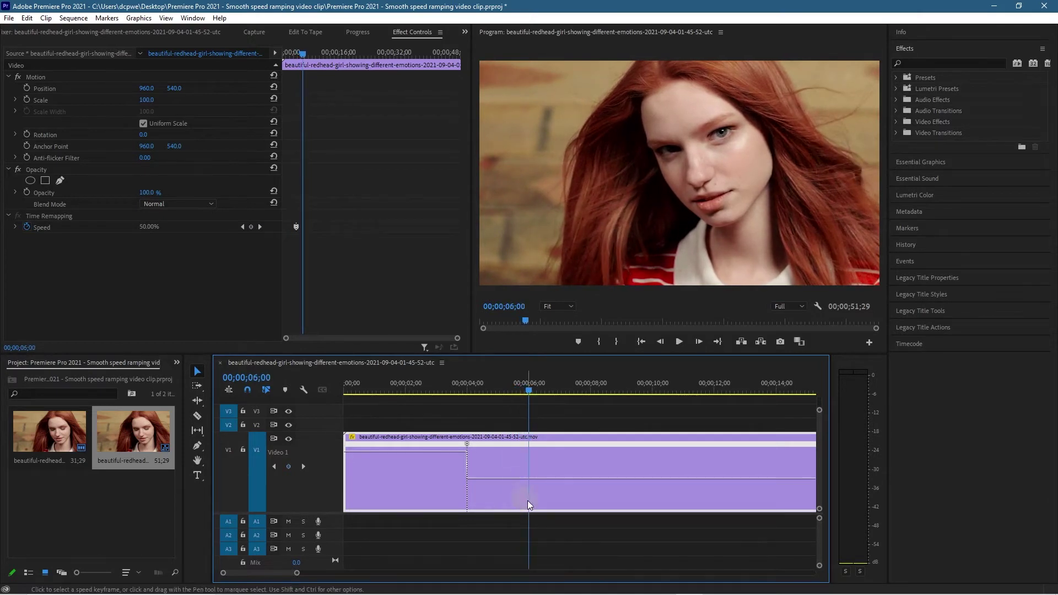
click(468, 444)
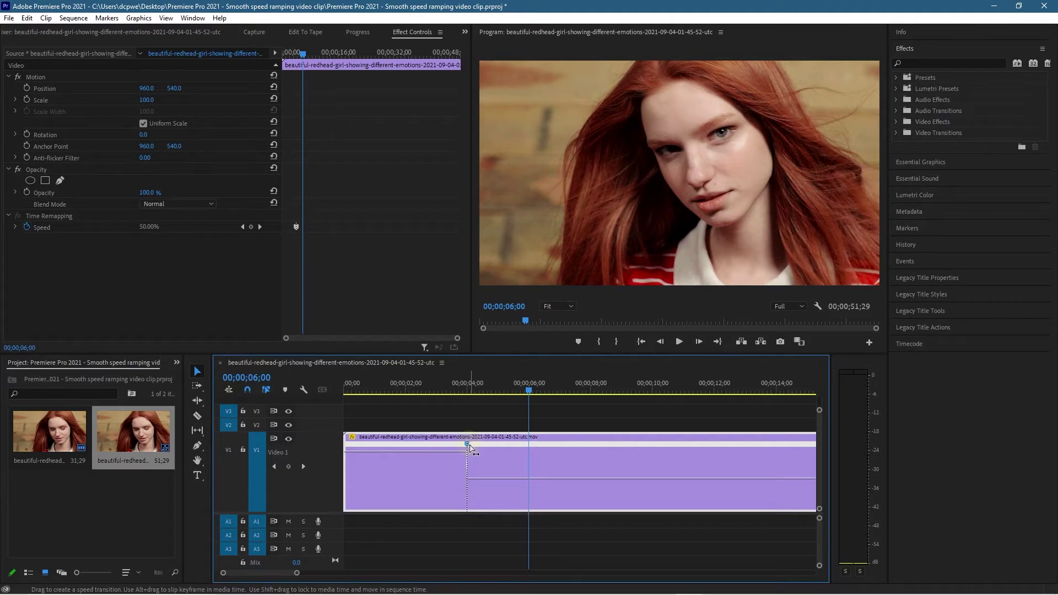
drag(469, 447, 533, 451)
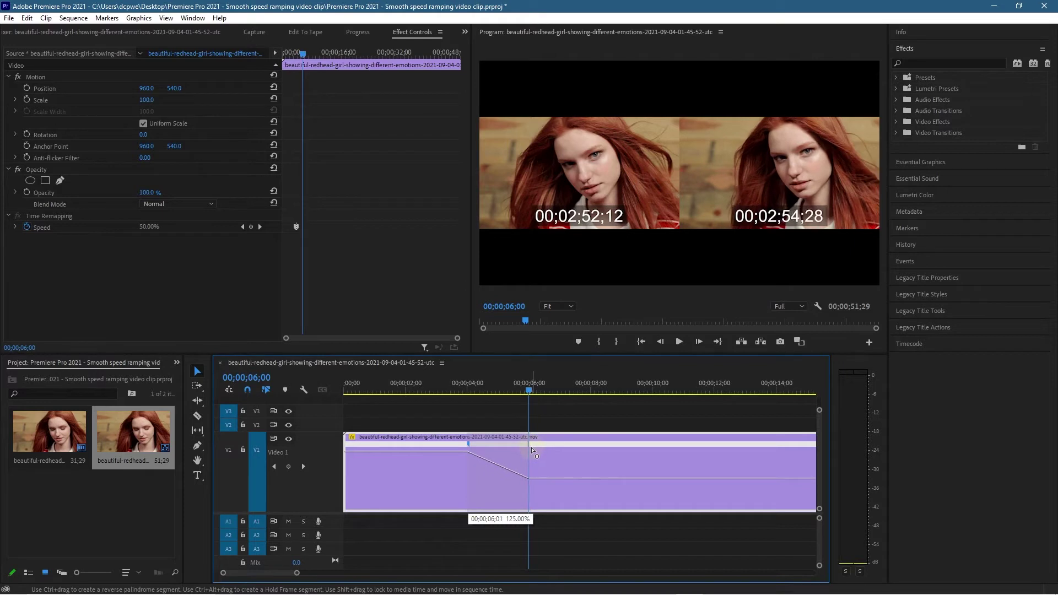
drag(533, 451, 532, 450)
click(503, 441)
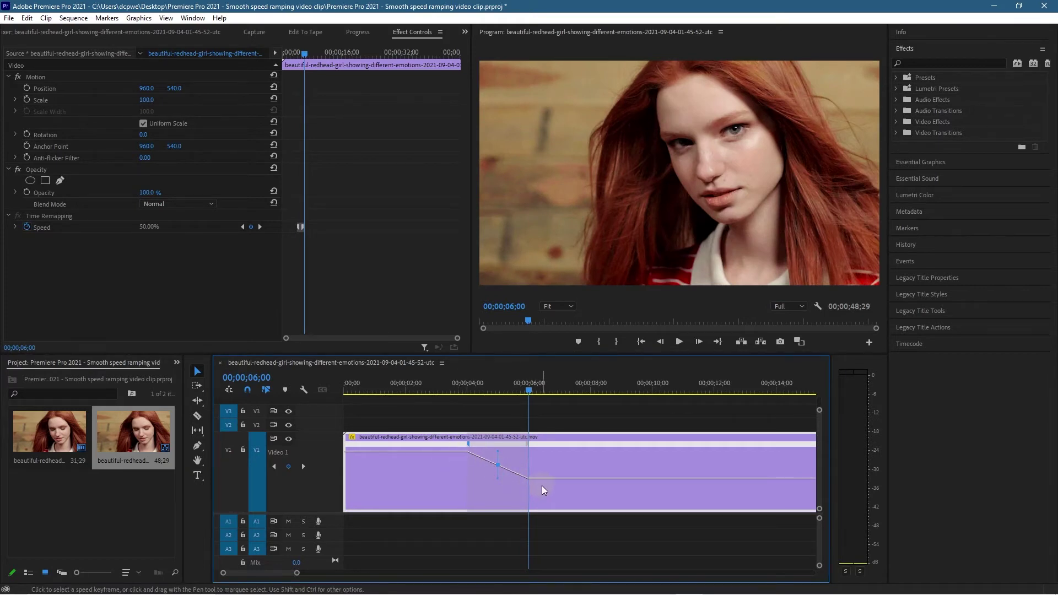
Bend the 4–6 second ramp into a smooth bezier S-curve from 200% to 50%, previewing before and after.
click(443, 391)
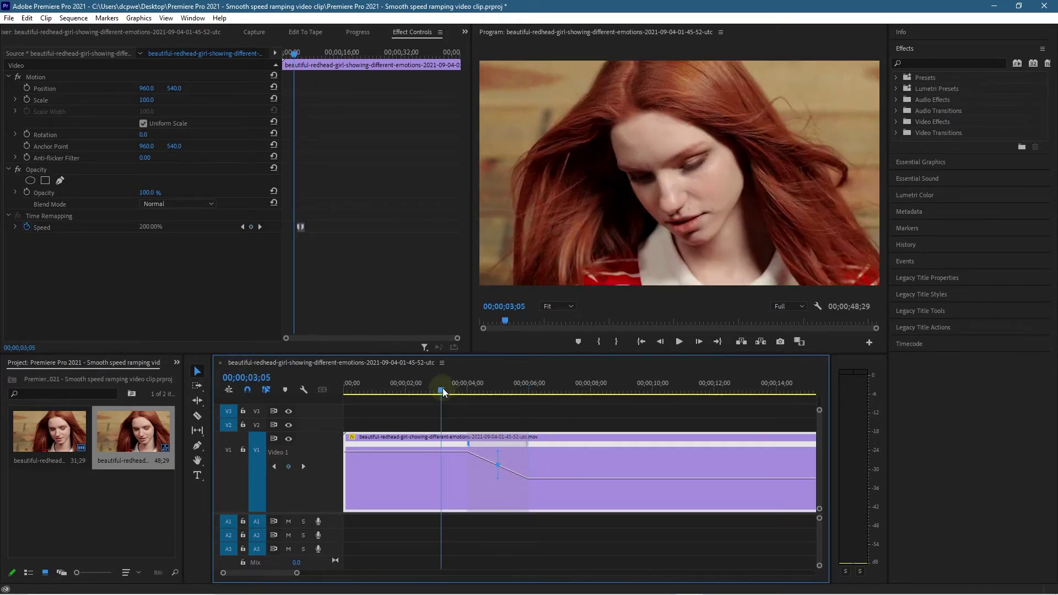
key(space)
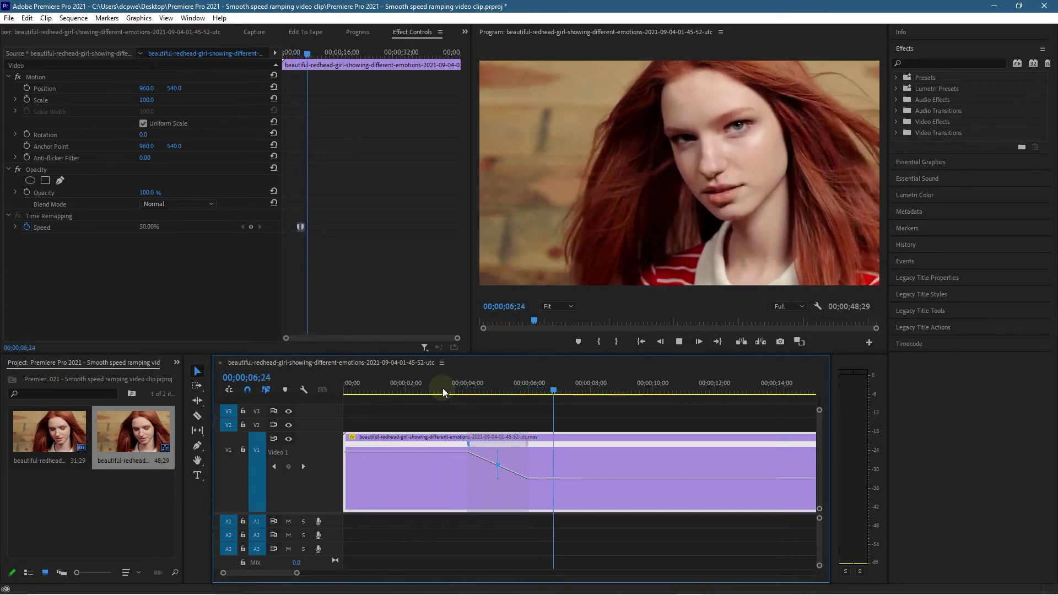
key(space)
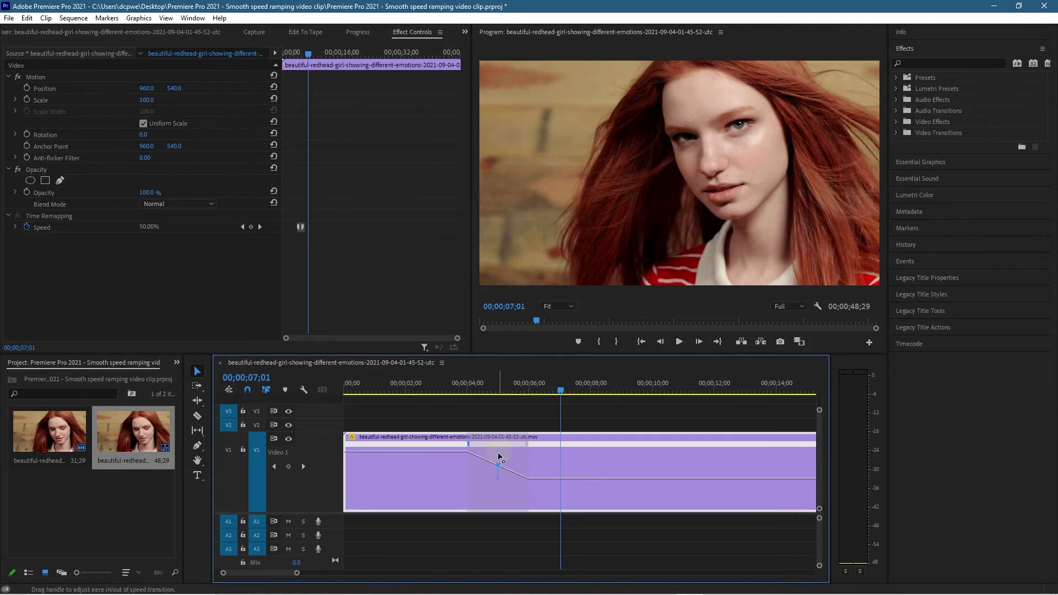
drag(498, 455, 435, 474)
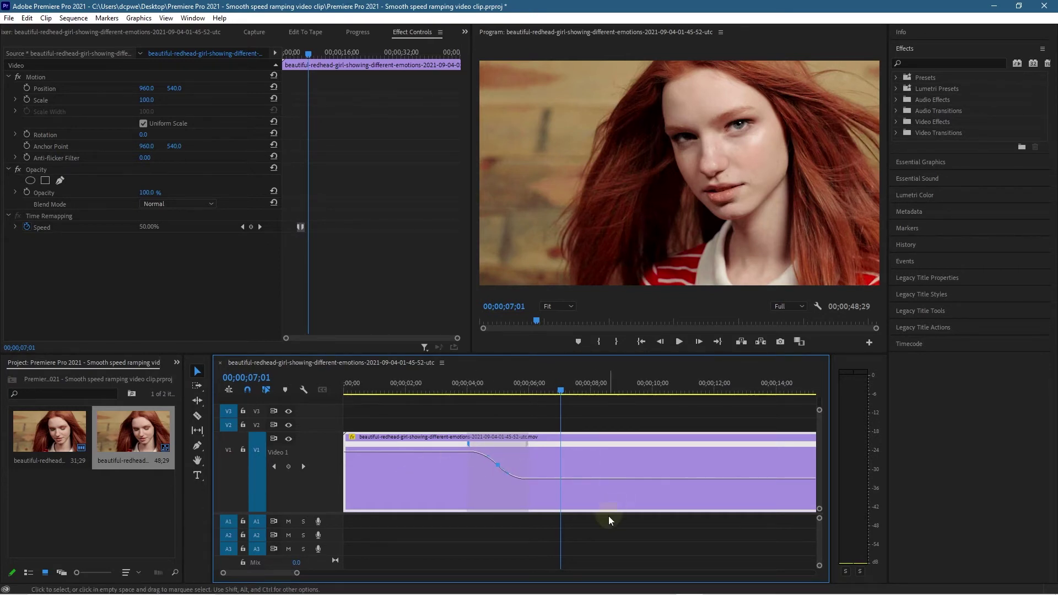
click(449, 392)
key(space)
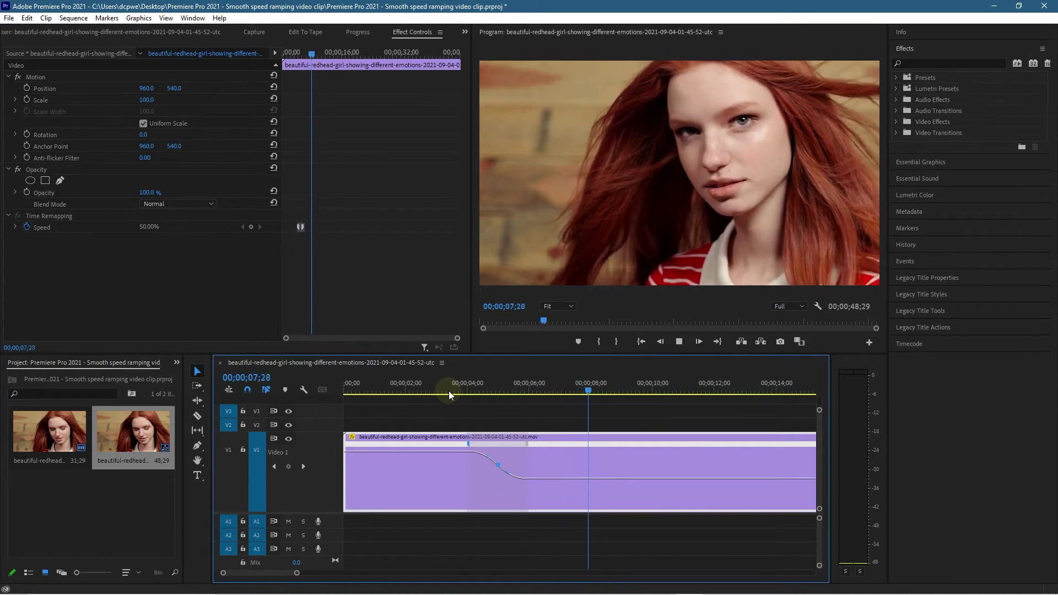
key(space)
mouse_move(597, 392)
mouse_down()
mouse_move(527, 392)
mouse_move(590, 398)
mouse_up()
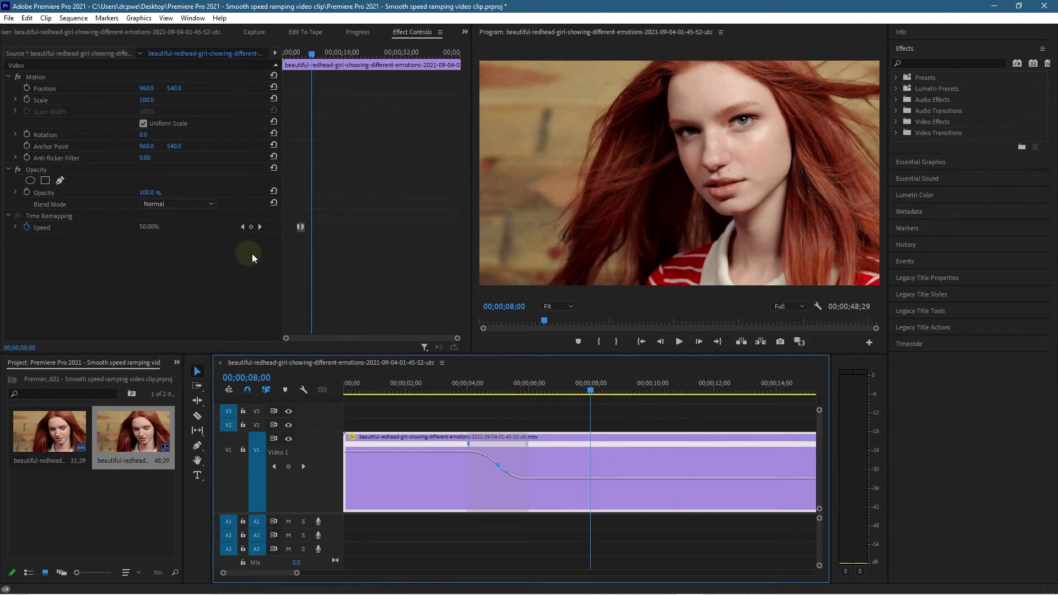
Add a speed keyframe at 08;00 and raise the speed after it back to 200%.
click(592, 447)
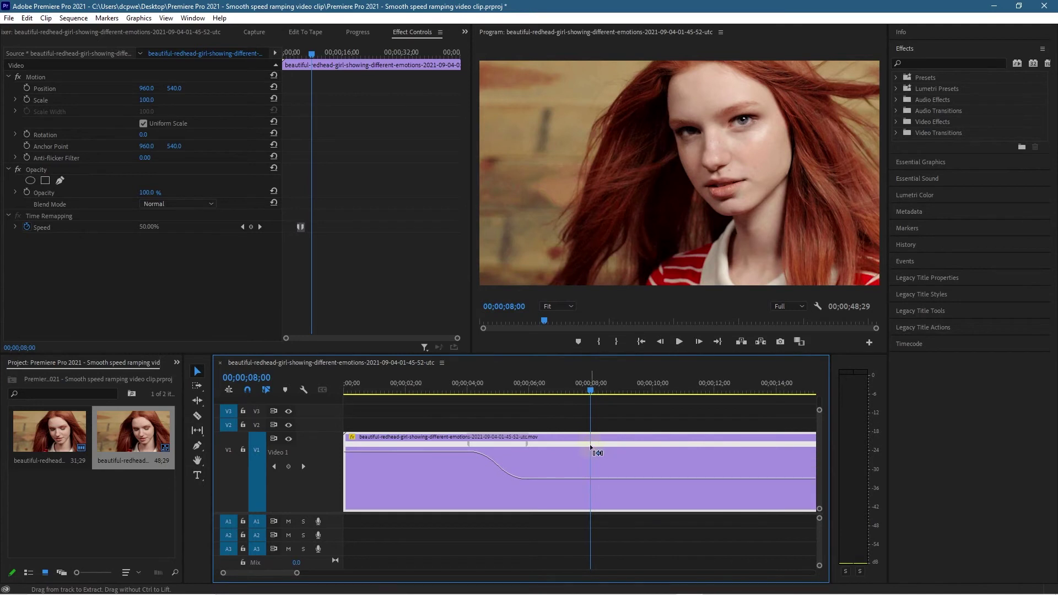
ctrl+click(590, 479)
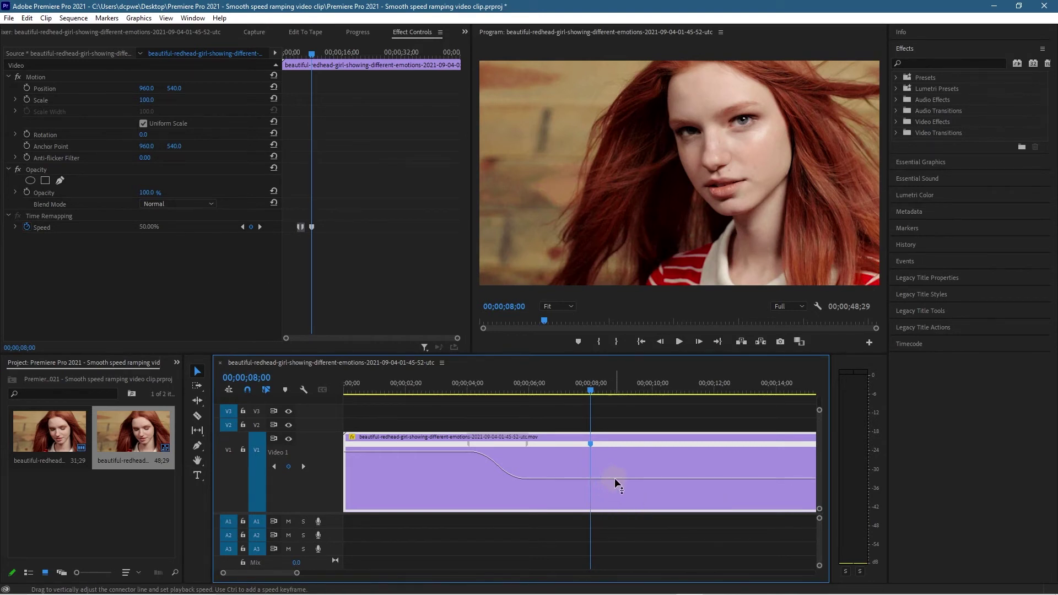
drag(616, 481, 603, 397)
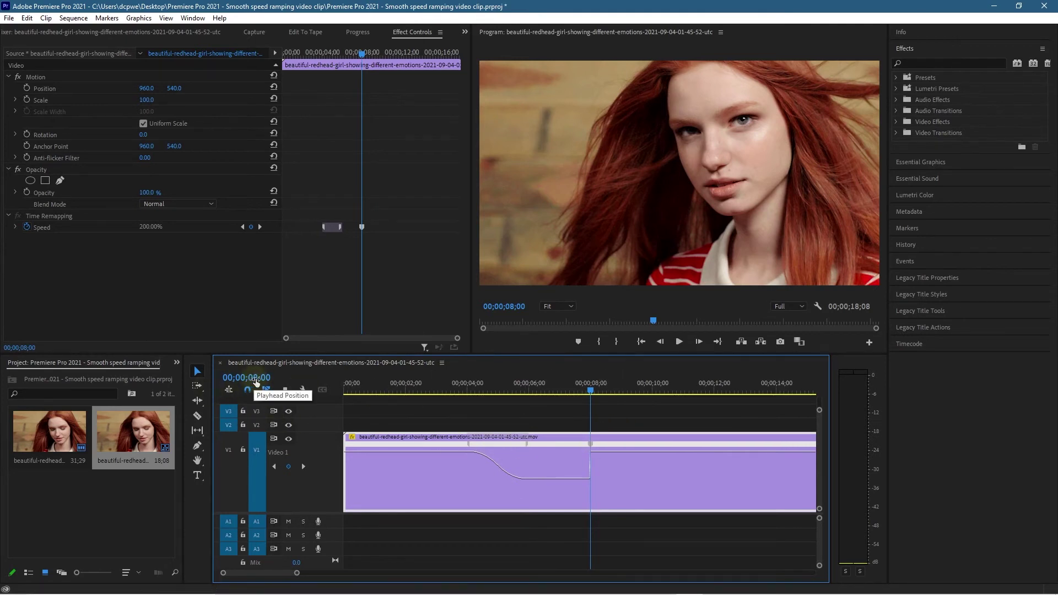
Stretch the 8-second keyframe into a ramp and bezier-ease it, making the clip 00;00;19;00.
drag(595, 447, 654, 449)
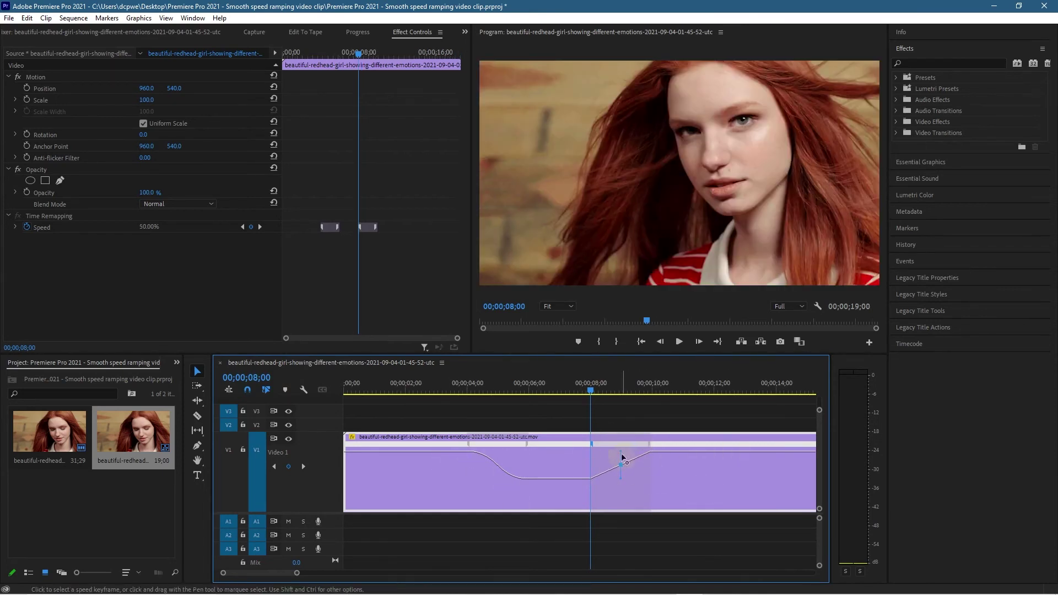
drag(623, 455, 665, 464)
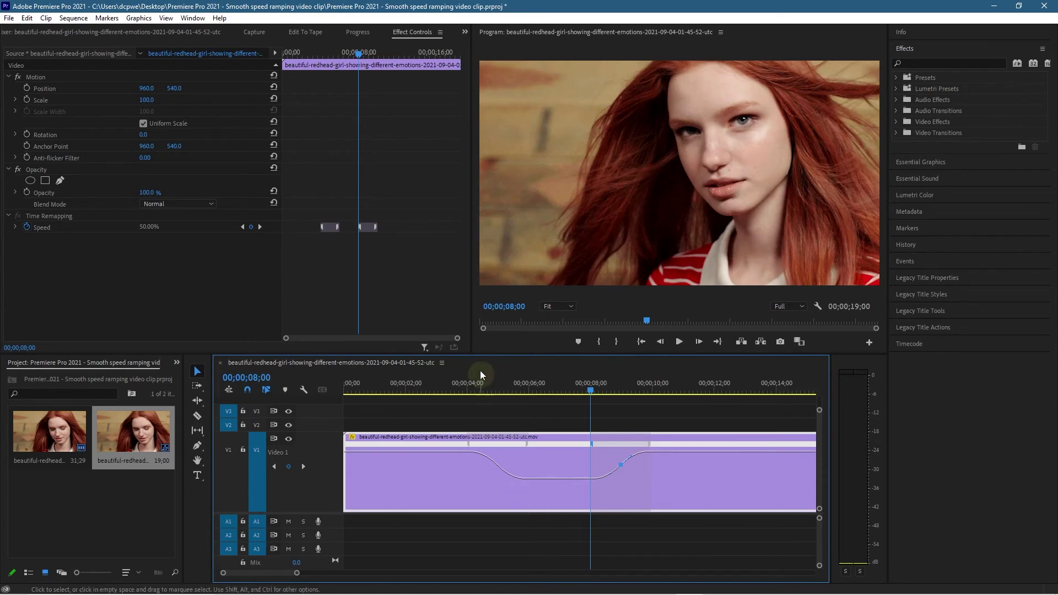
click(405, 386)
key(space)
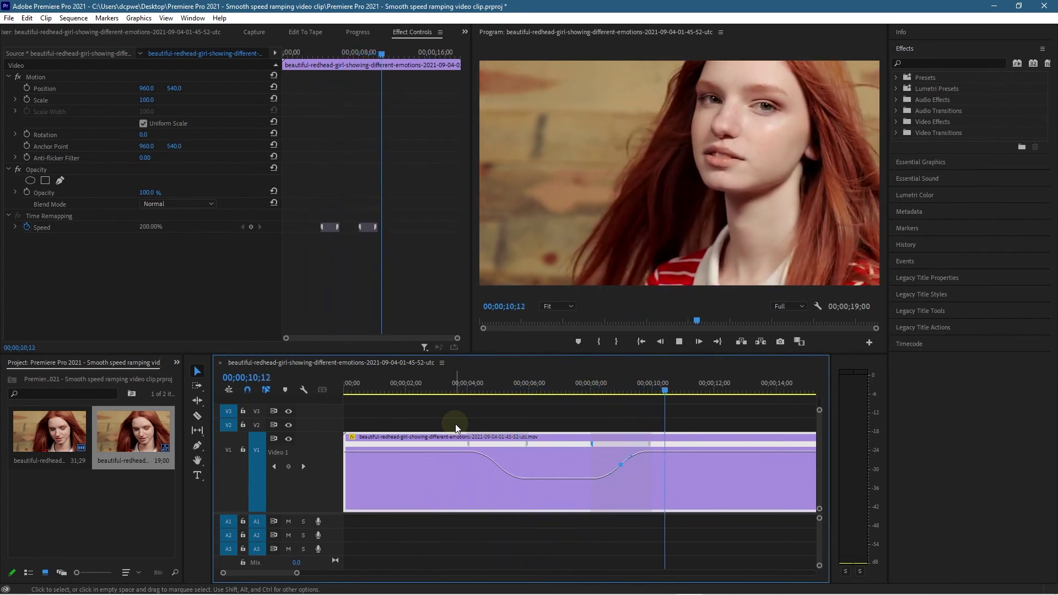
click(680, 342)
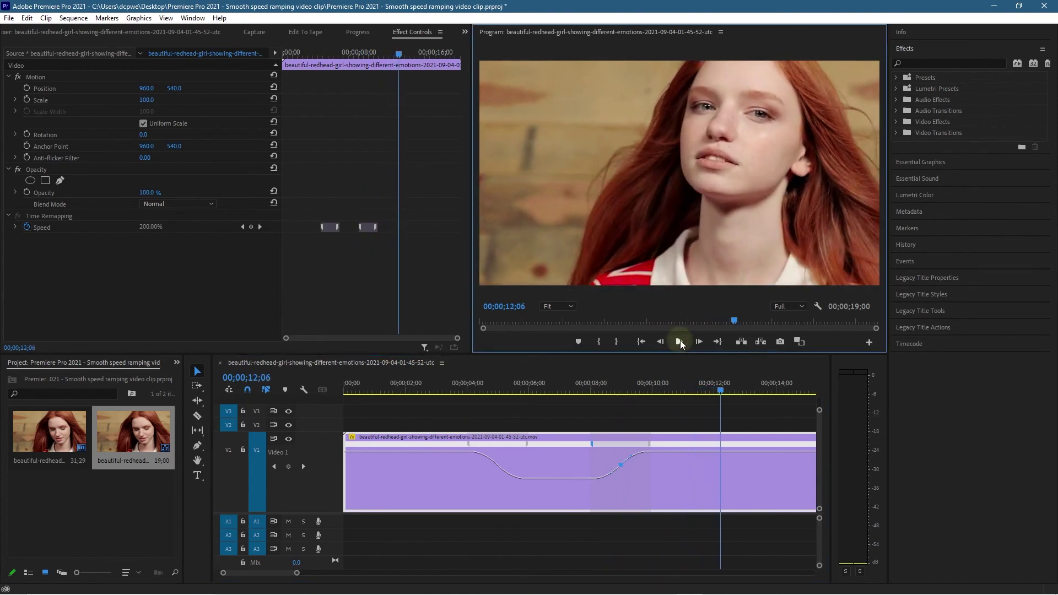